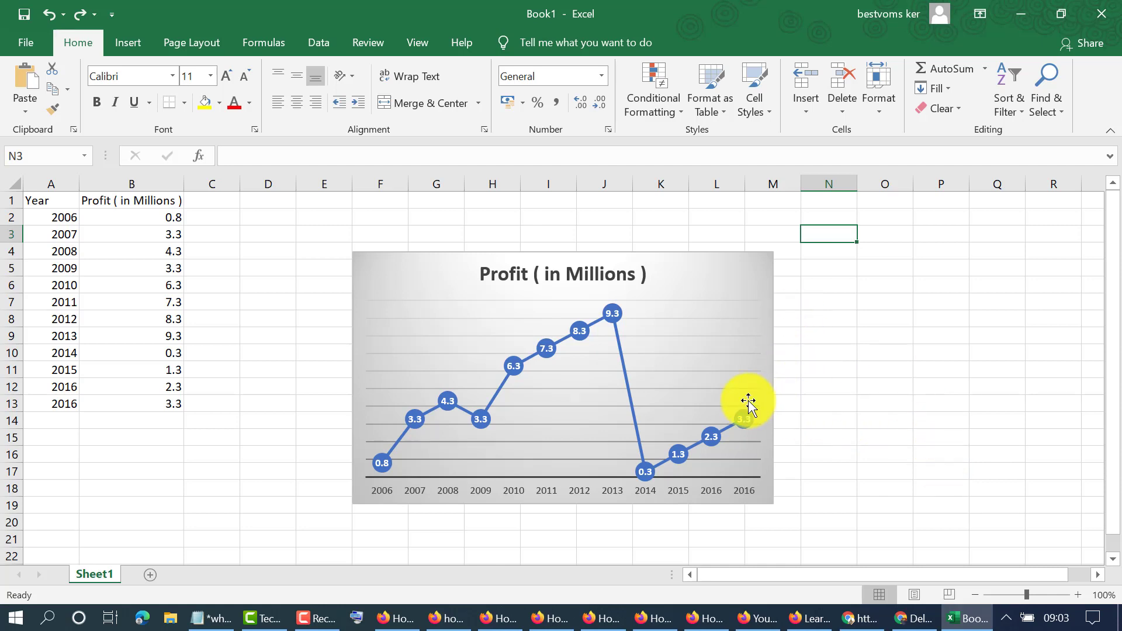
Remove the selected Profit (in Millions) line chart using Clear All.
left_click(396, 272)
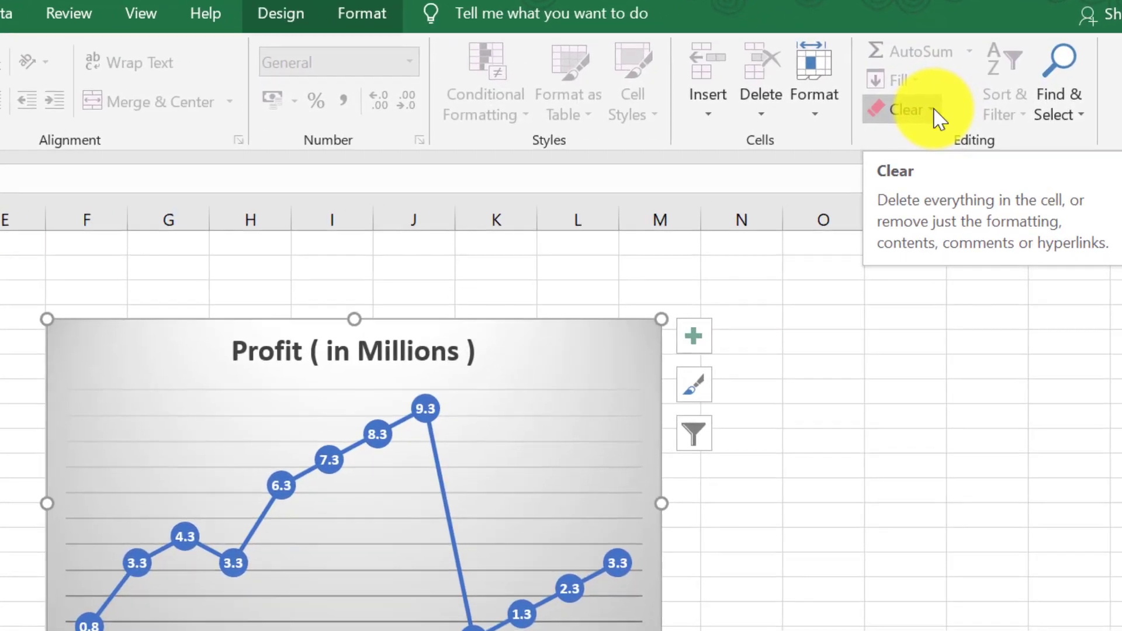
left_click(937, 115)
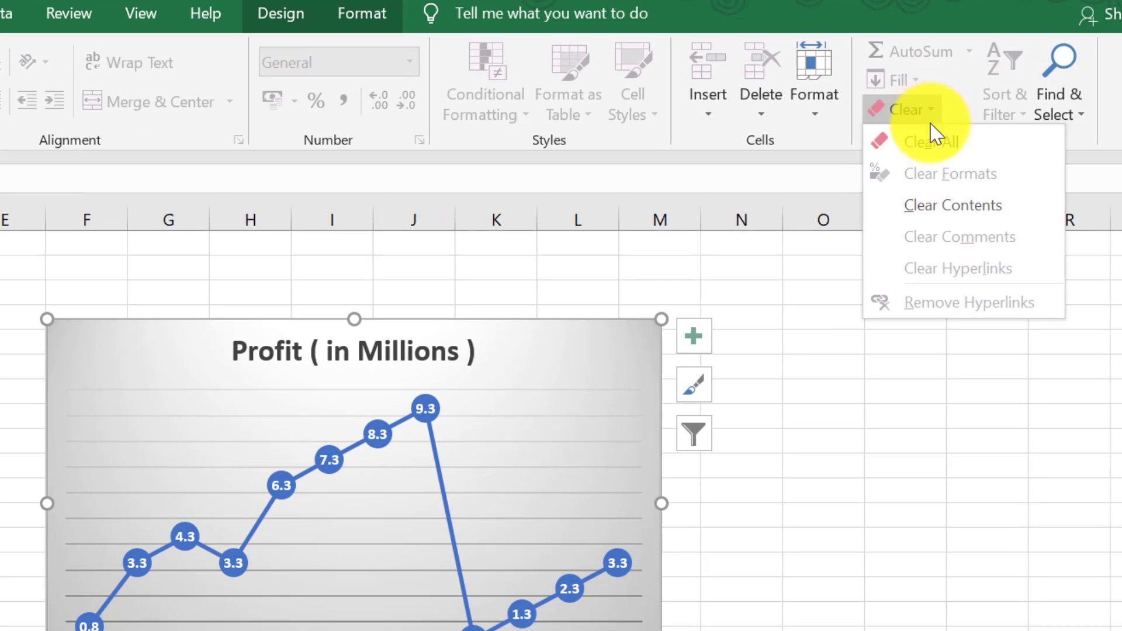
mouse_move(932, 142)
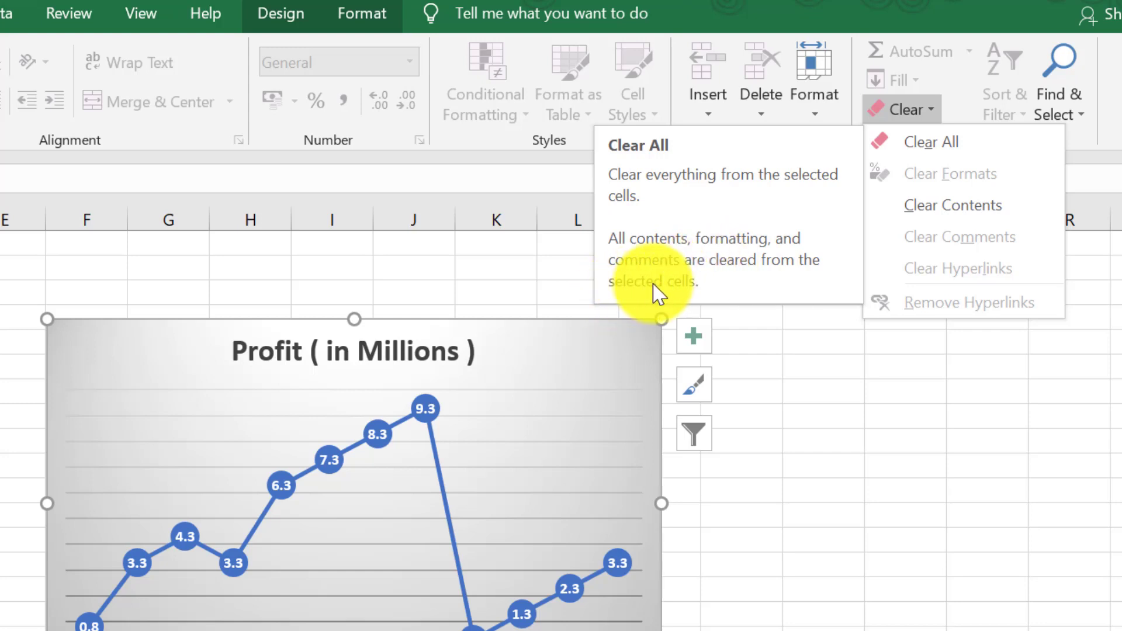
left_click(940, 144)
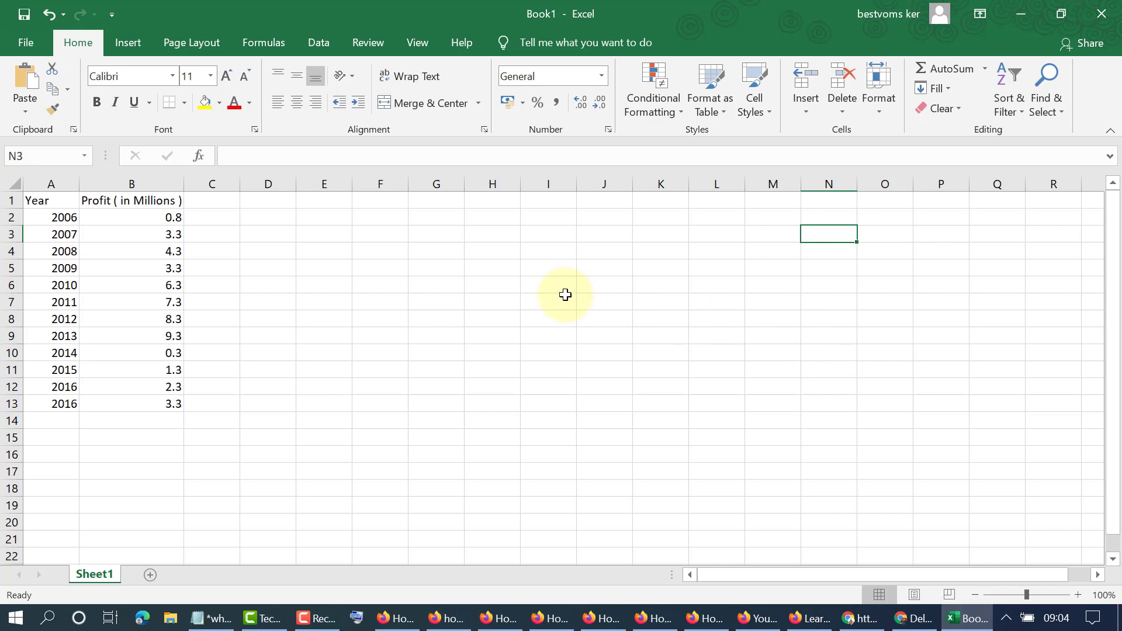
Undo to restore the Profit line chart, reselect it, and delete it again with Clear All.
left_click(46, 16)
left_click(869, 298)
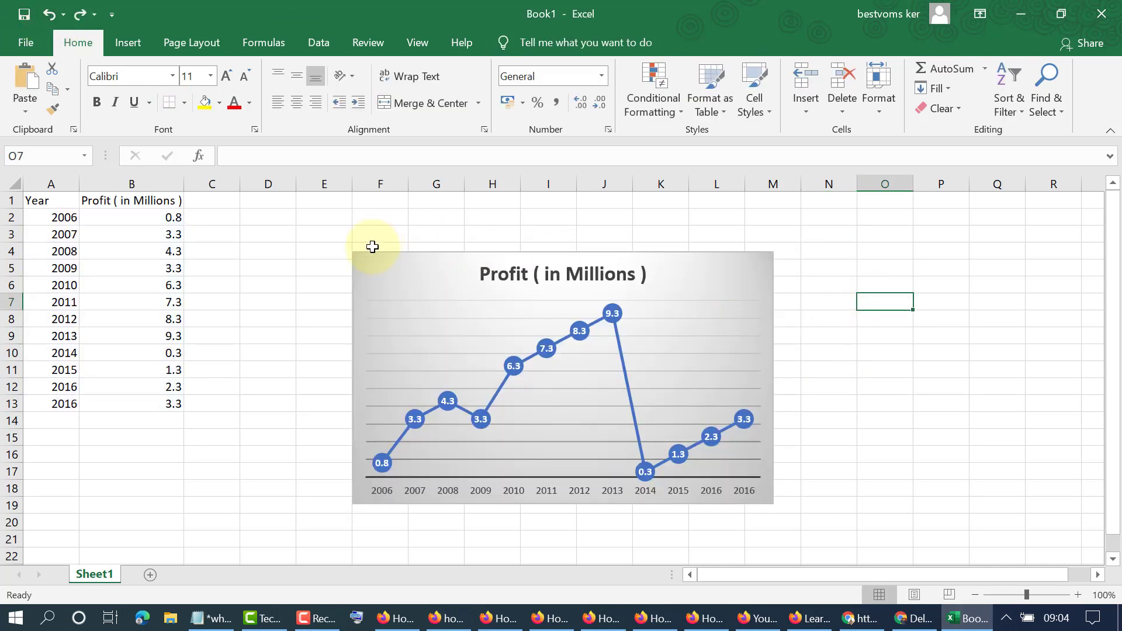
left_click(371, 268)
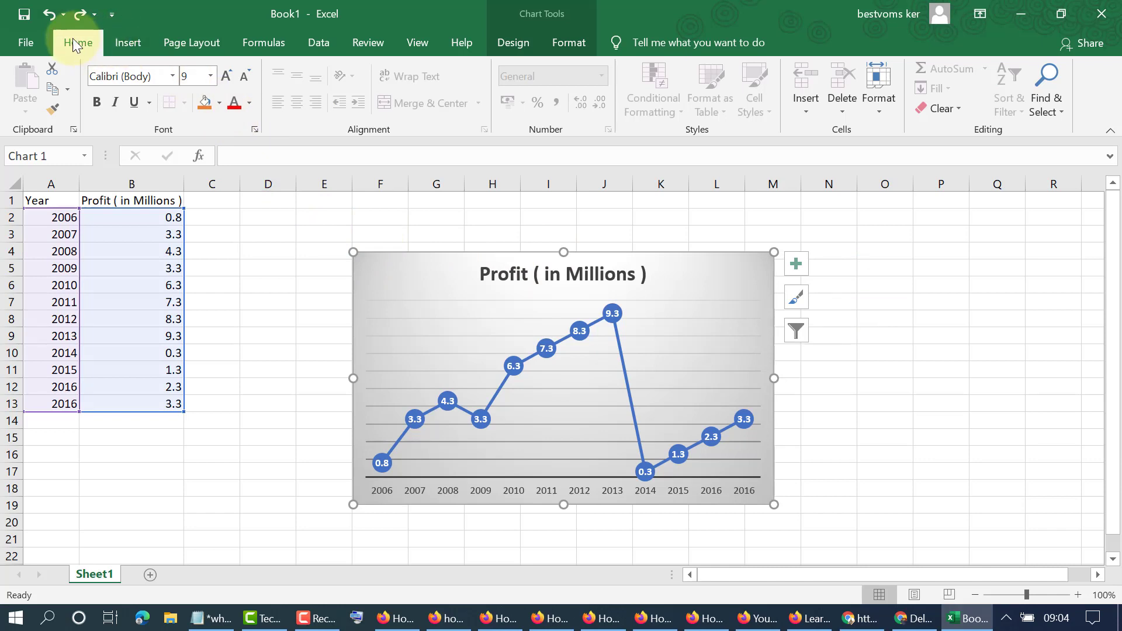
left_click(960, 109)
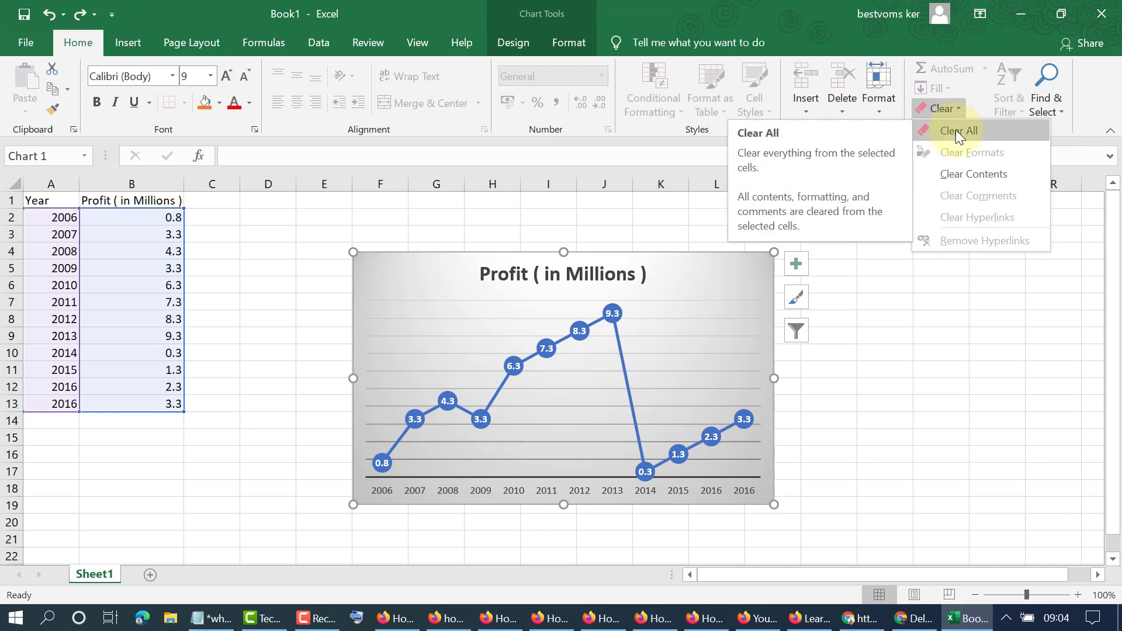
left_click(956, 130)
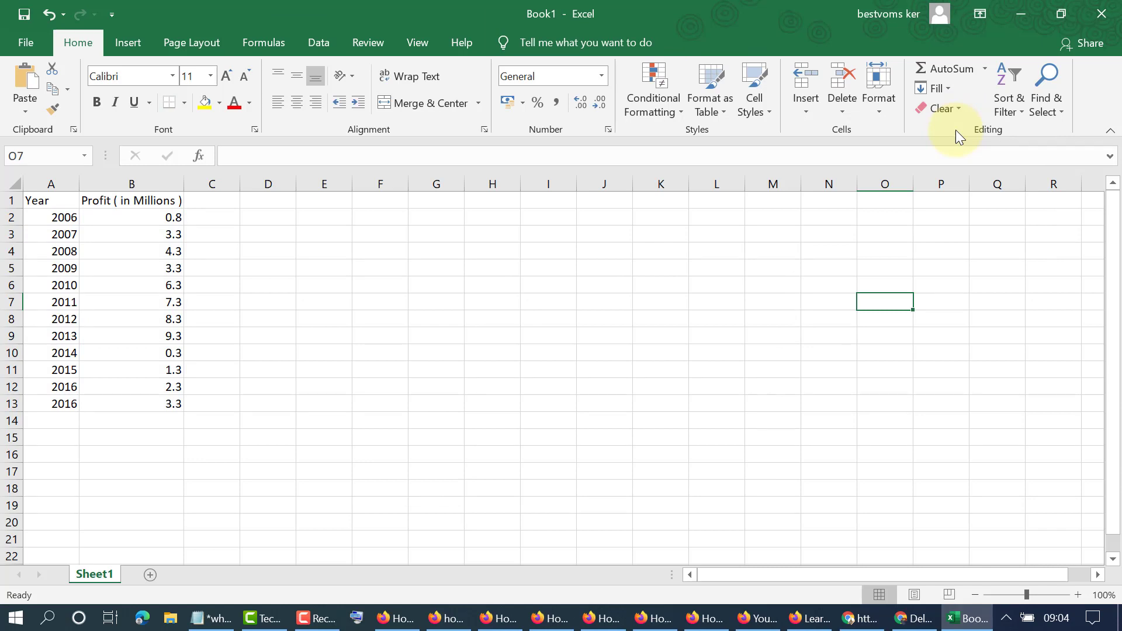